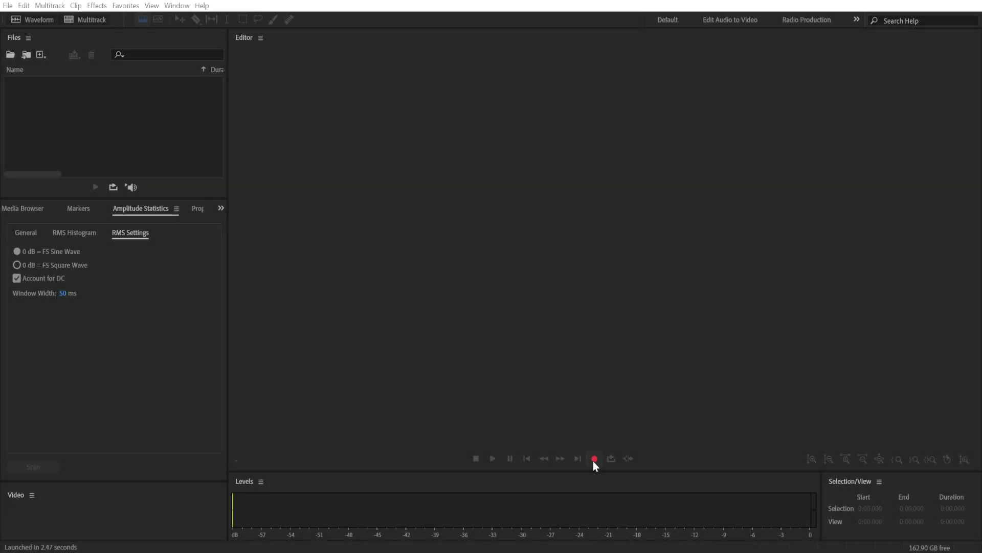
Start a new audio file from Record and choose a 44100 Hz sample rate.
{"action": "left_click", "coordinate": [594, 459]}
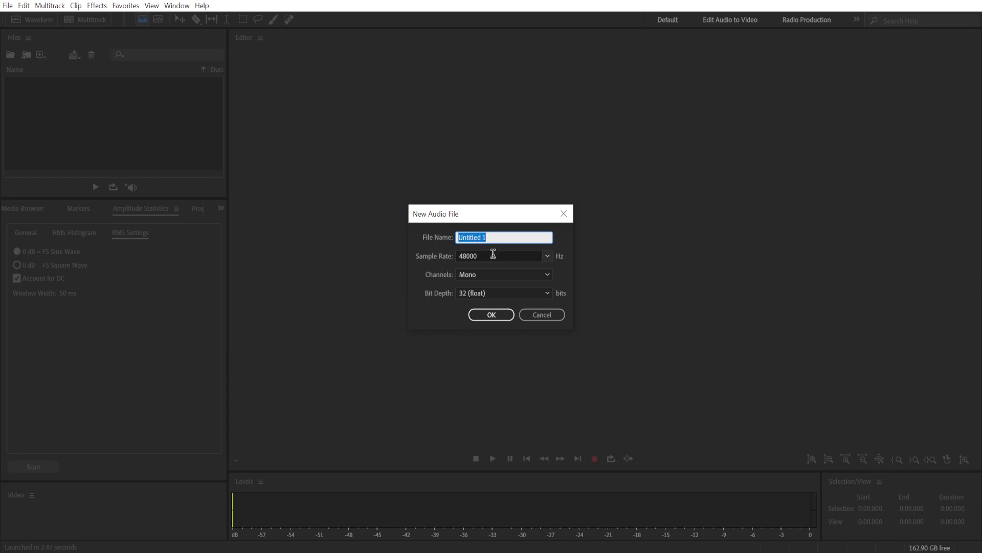
{"action": "left_click", "coordinate": [548, 256]}
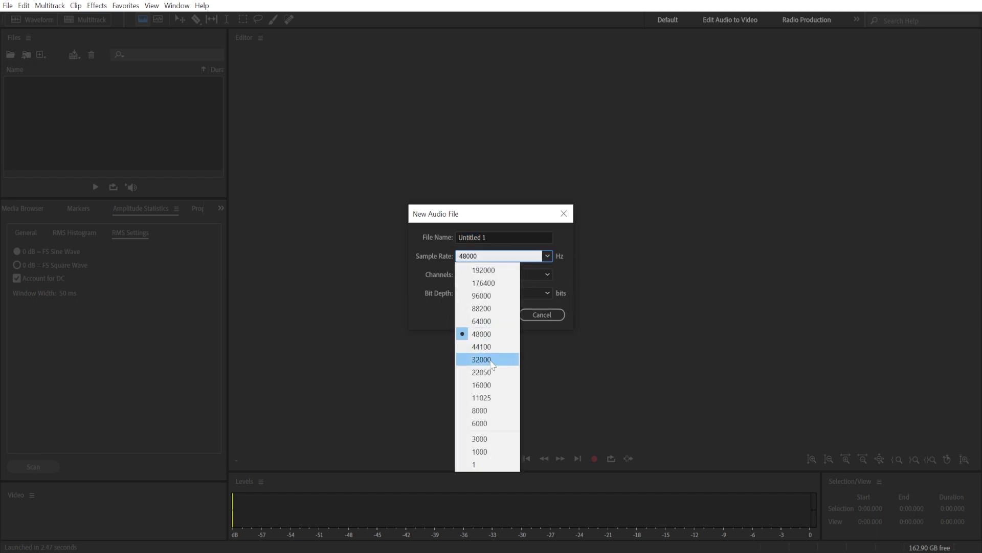
{"action": "left_click", "coordinate": [482, 347]}
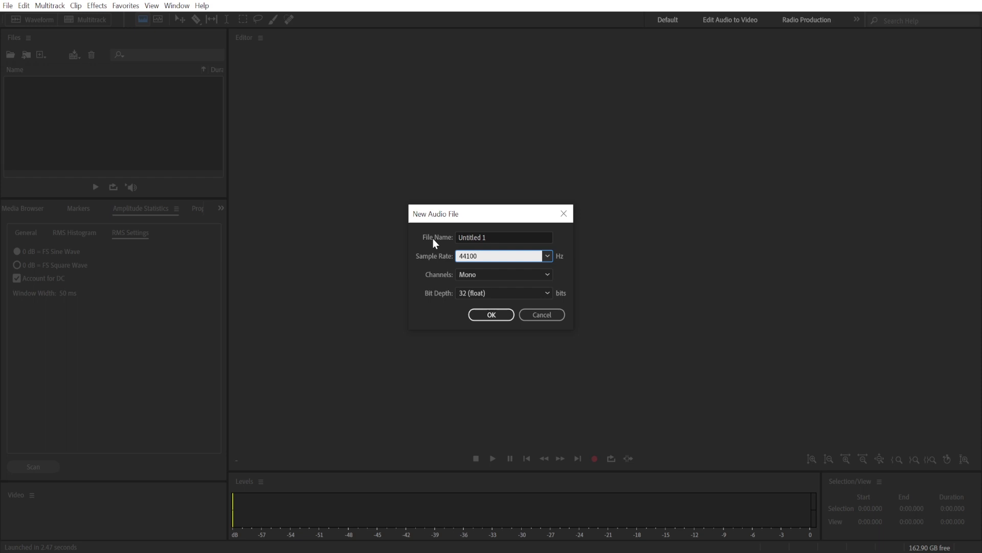
{"action": "mouse_move", "coordinate": [438, 216]}
{"action": "left_mouse_down"}
{"action": "mouse_move", "coordinate": [434, 229]}
{"action": "mouse_move", "coordinate": [442, 223]}
{"action": "left_mouse_up"}
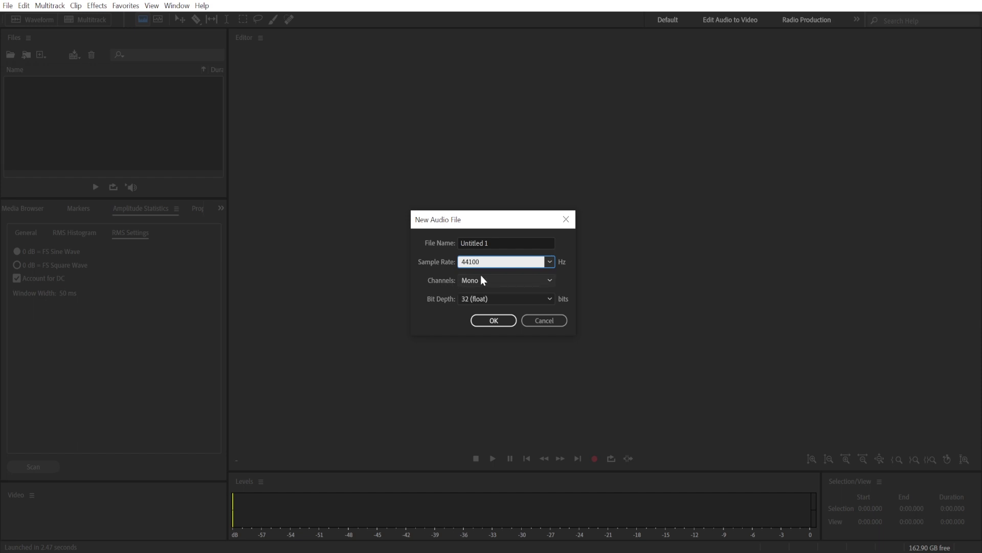
{"action": "left_click", "coordinate": [550, 261]}
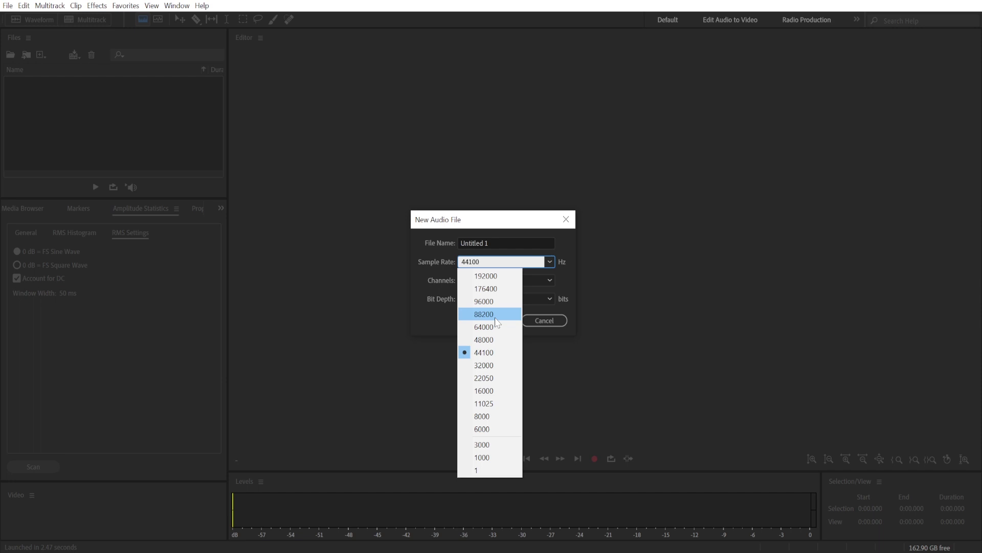
{"action": "left_click", "coordinate": [489, 357]}
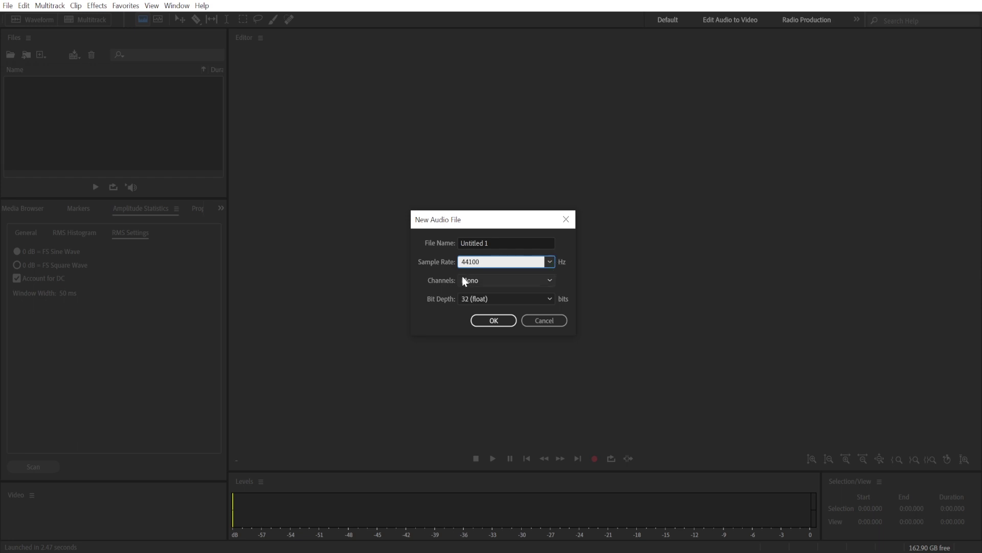
{"action": "left_click", "coordinate": [536, 279]}
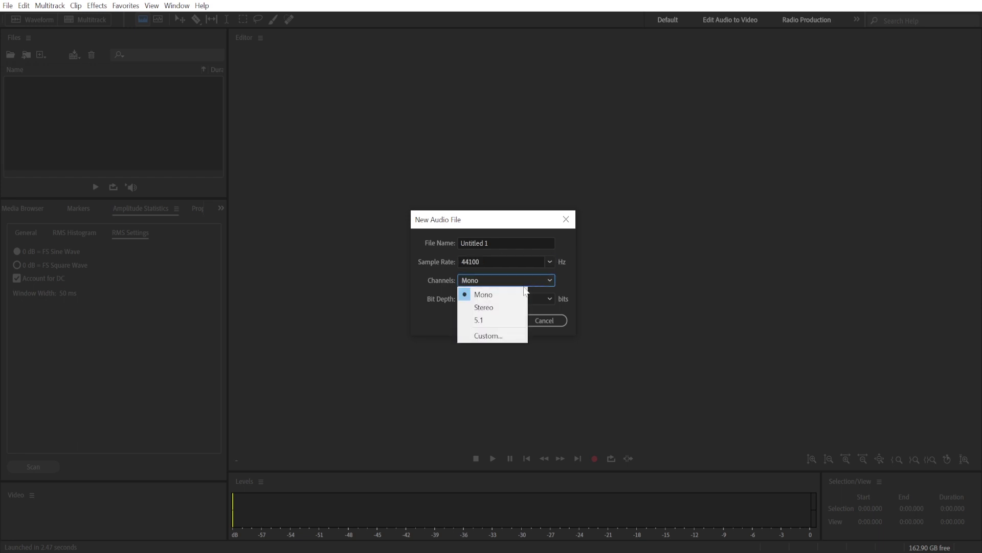
{"action": "left_click", "coordinate": [484, 296]}
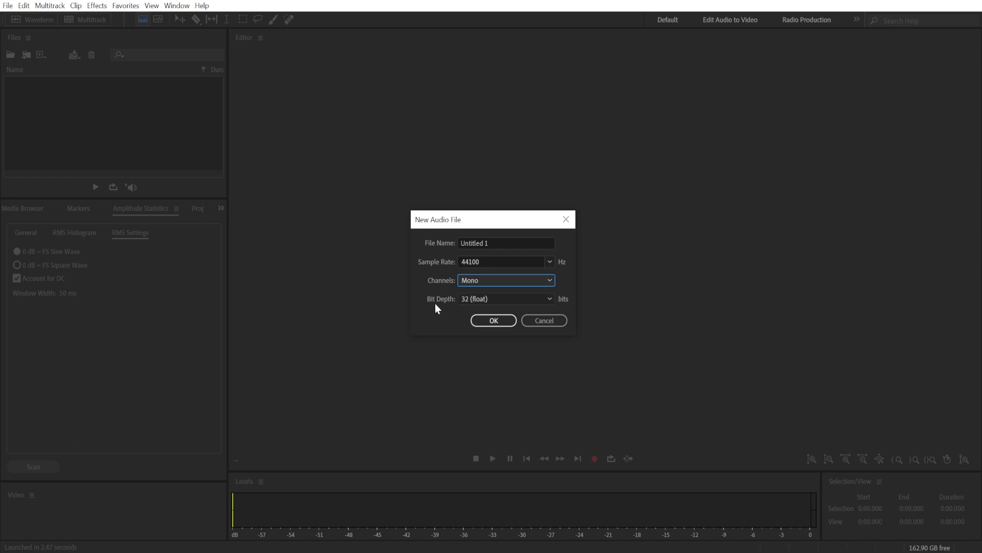
{"action": "left_click", "coordinate": [477, 301]}
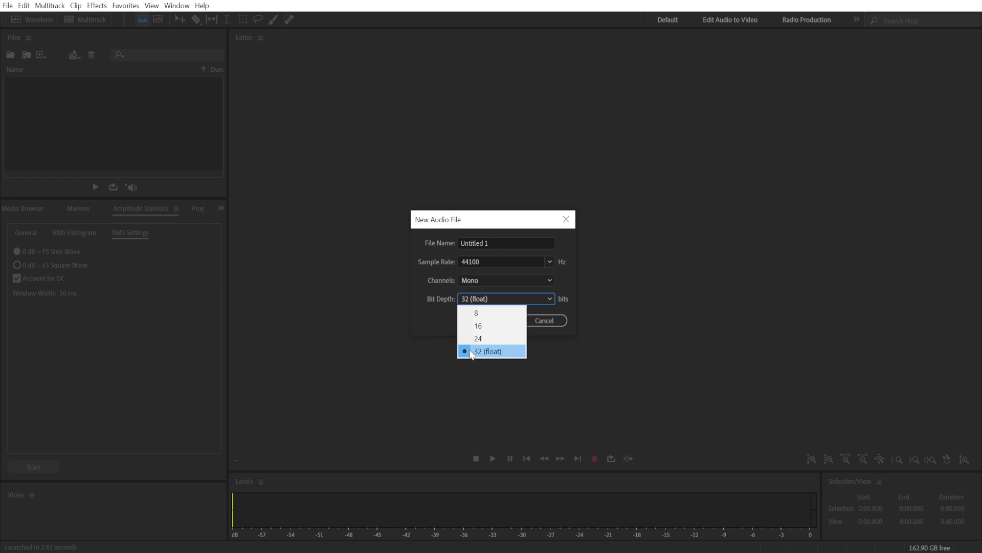
{"action": "left_click", "coordinate": [496, 351]}
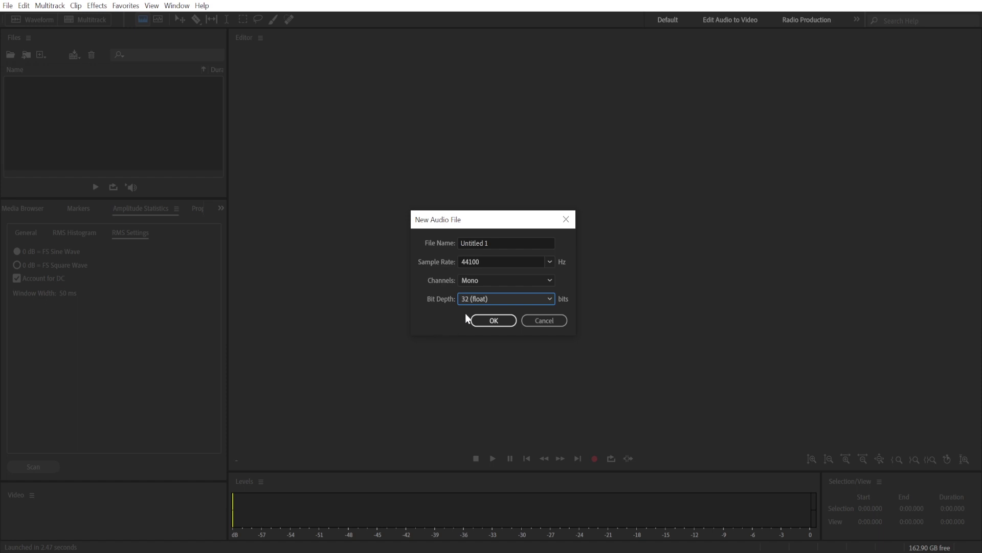
{"action": "left_click", "coordinate": [493, 296]}
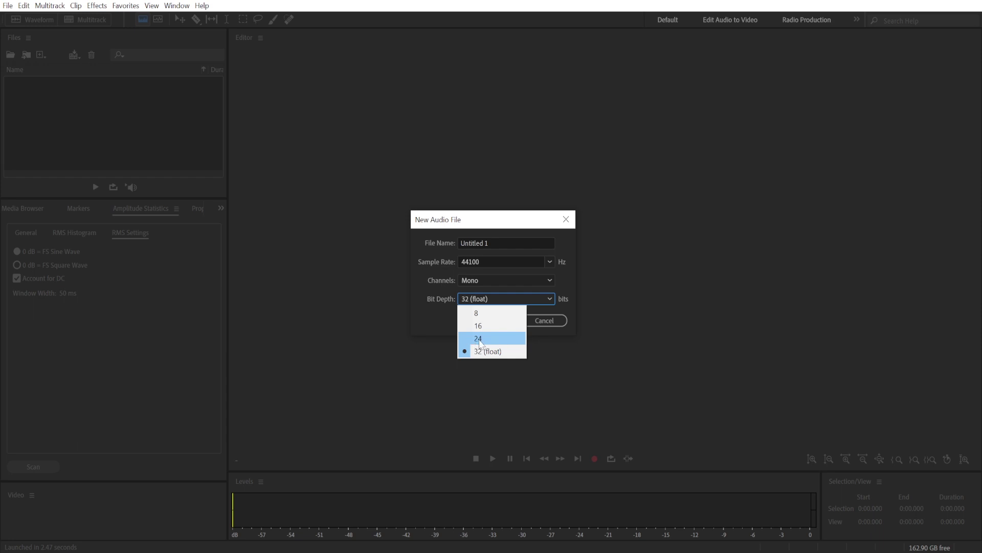
{"action": "left_click", "coordinate": [430, 320]}
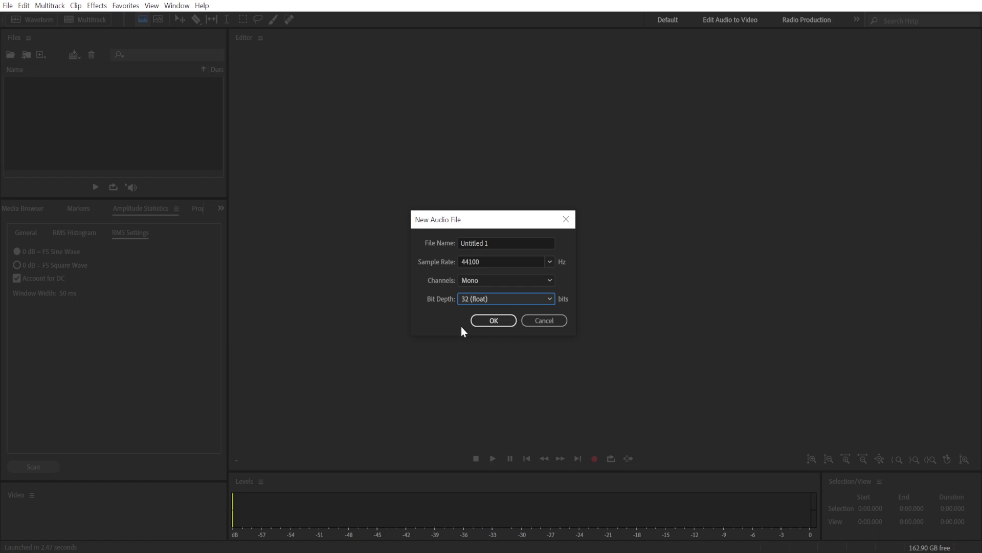
Create Untitled 1, record about 5.5 seconds of voice, then place the playhead near 1.5 s.
{"action": "left_click", "coordinate": [494, 324]}
{"action": "key", "text": "shift+space"}
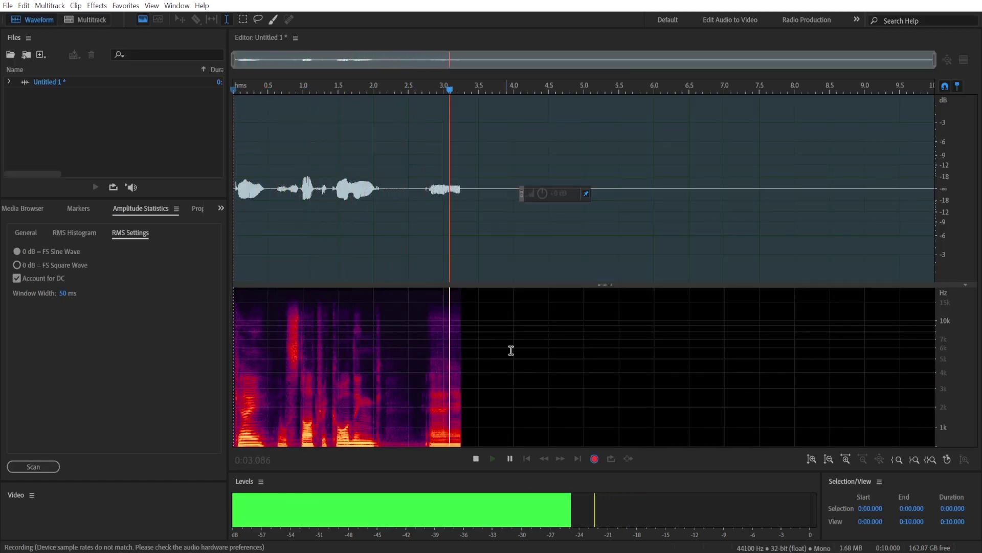
{"action": "left_click", "coordinate": [475, 458]}
{"action": "left_click", "coordinate": [435, 163]}
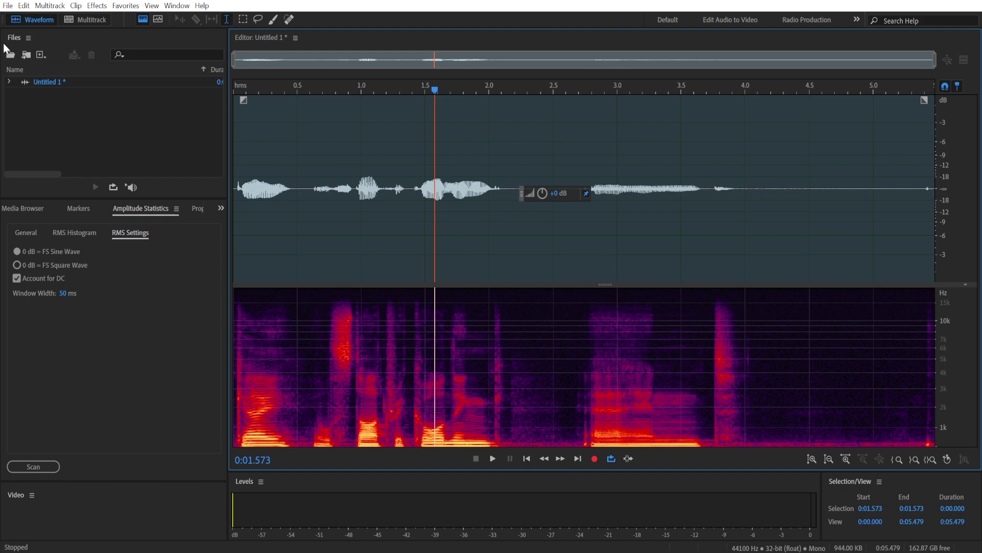
Keep Line (BEHRINGER UMC 204HD 192k) as the default input in Audio Hardware preferences, then close them.
{"action": "left_click", "coordinate": [23, 5]}
{"action": "mouse_move", "coordinate": [95, 406]}
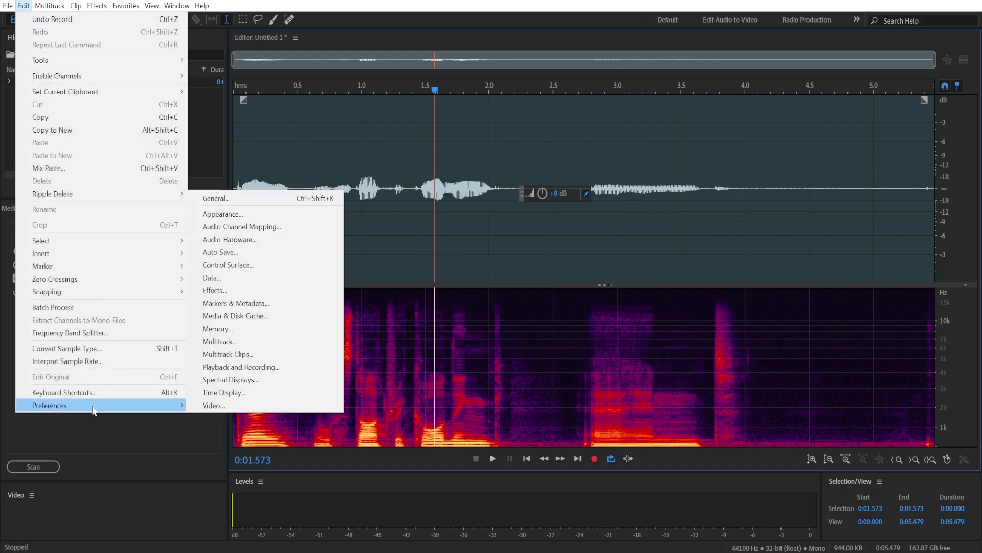
{"action": "left_click", "coordinate": [247, 245]}
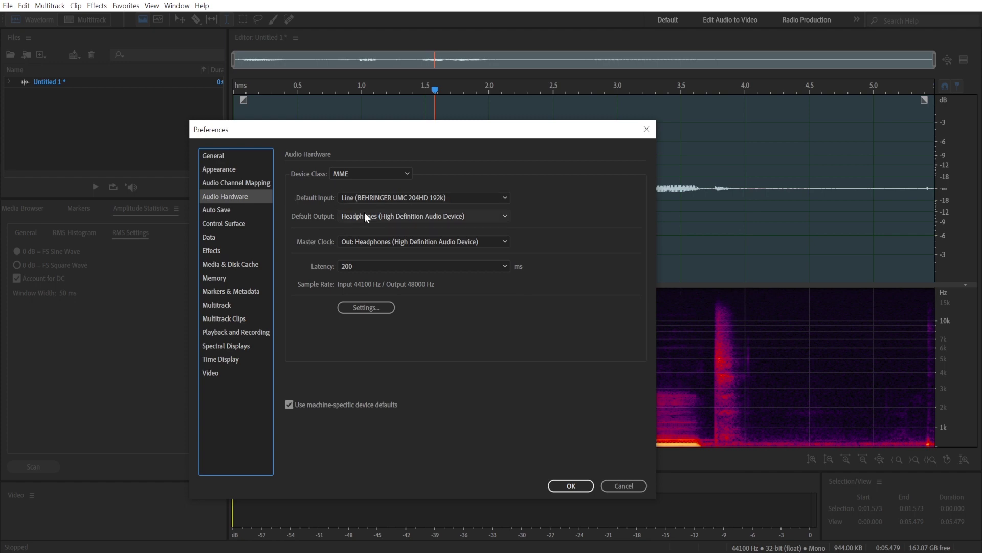
{"action": "left_click", "coordinate": [403, 200]}
{"action": "left_click", "coordinate": [405, 199]}
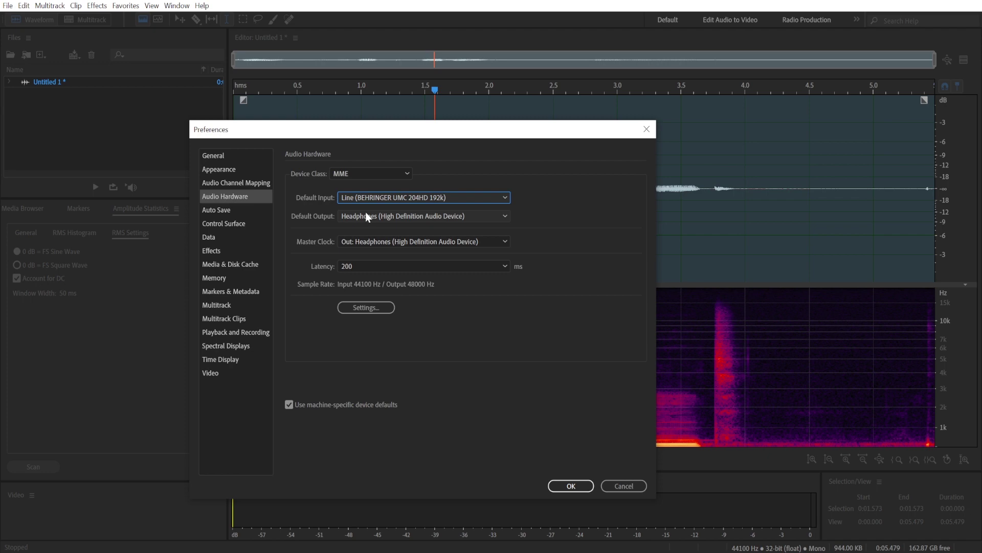
{"action": "left_click", "coordinate": [372, 198]}
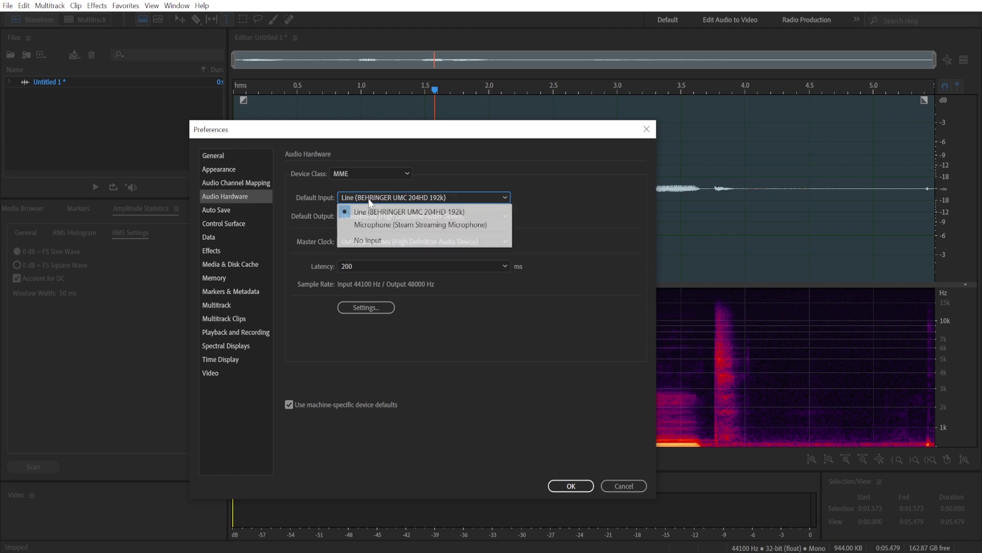
{"action": "left_click", "coordinate": [647, 129]}
{"action": "left_click", "coordinate": [647, 130]}
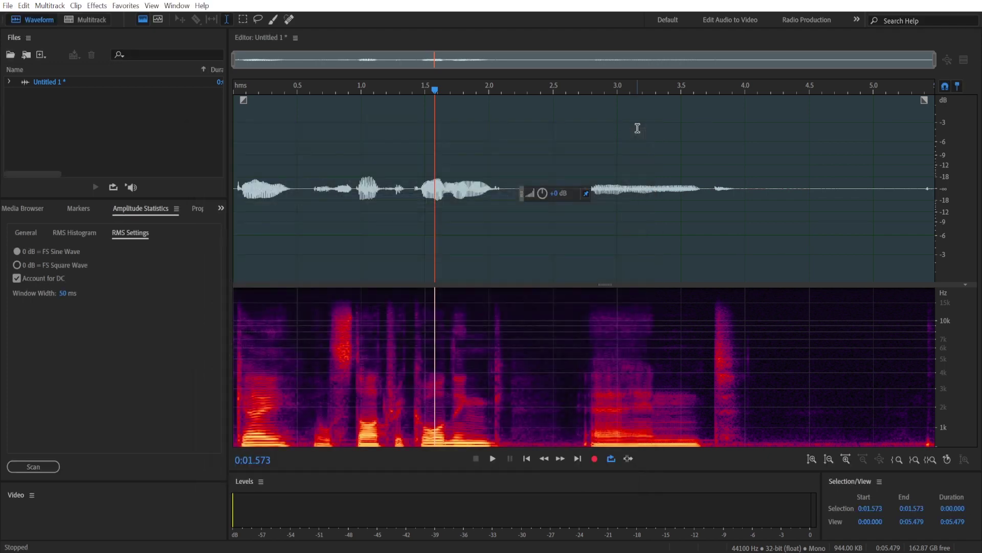
Create Untitled Session 4 at 44100 Hz, 32-bit float, mono master, and run a brief test recording.
{"action": "left_click", "coordinate": [88, 22]}
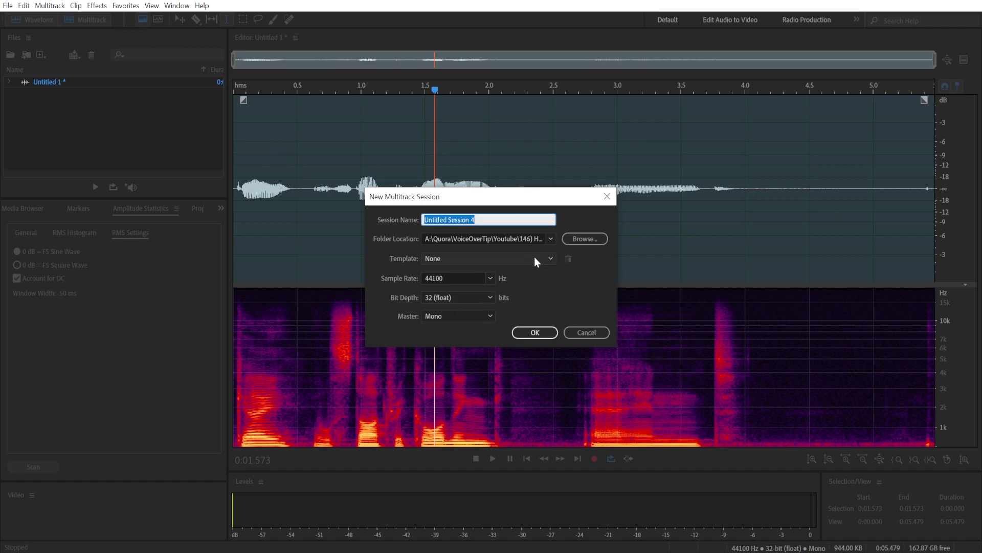
{"action": "left_click", "coordinate": [531, 334]}
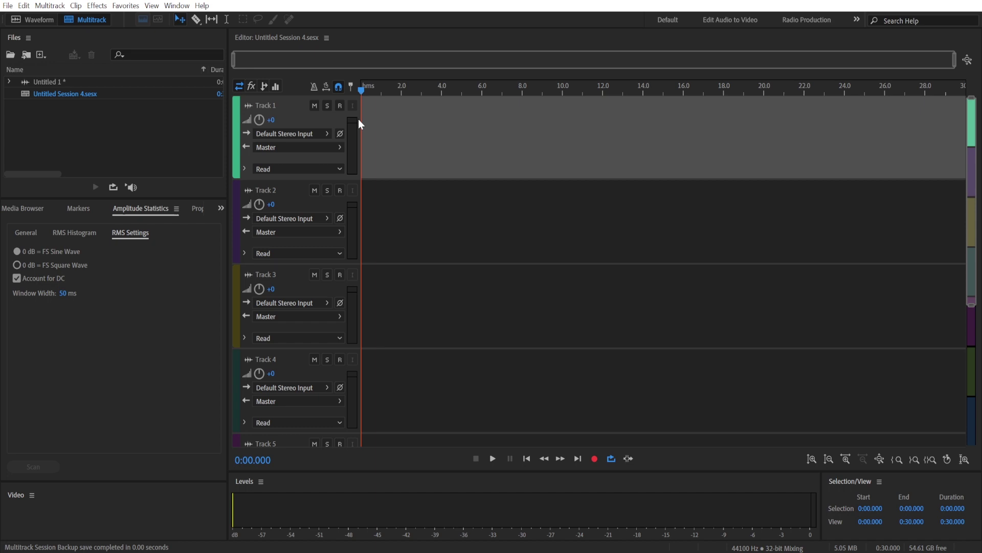
{"action": "left_click", "coordinate": [594, 459]}
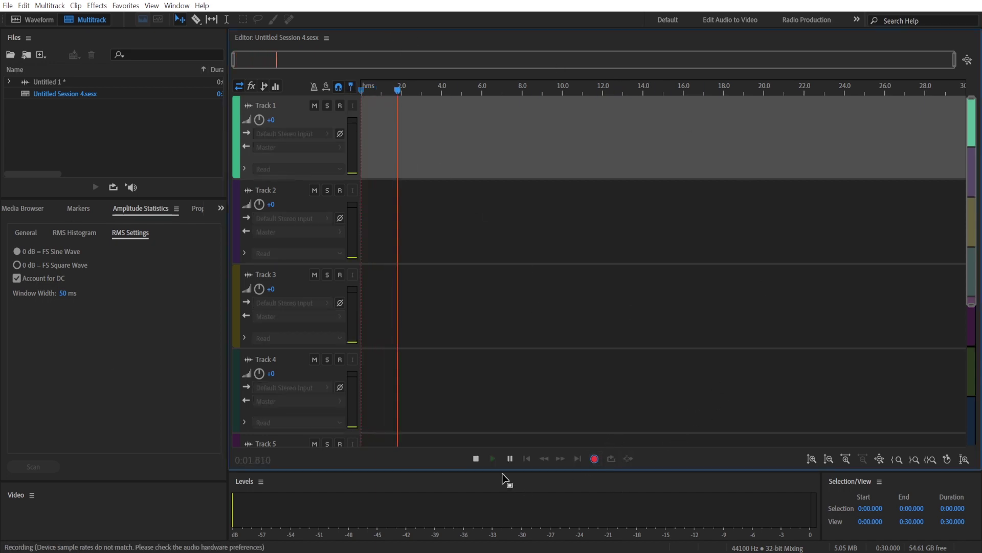
{"action": "left_click", "coordinate": [476, 459]}
Arm Track 1, feed it from mono [01M] BEHRINGER line 1, and record a 5.6-second voice clip.
{"action": "left_click", "coordinate": [528, 460]}
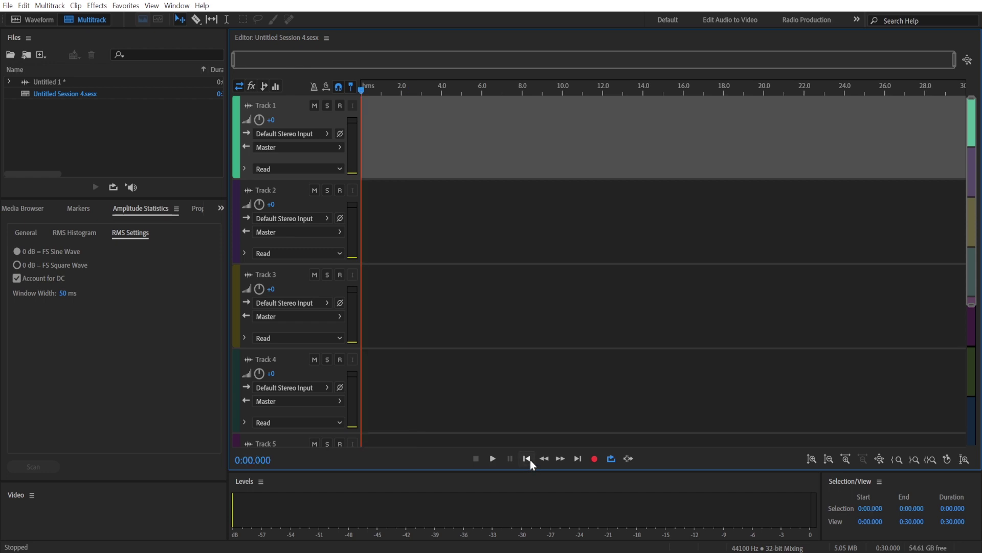
{"action": "left_click", "coordinate": [340, 106]}
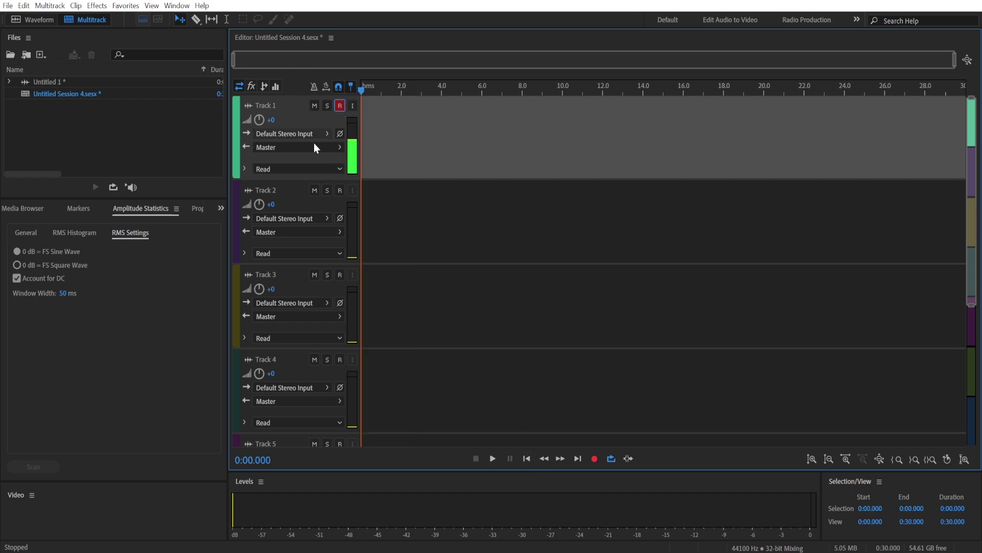
{"action": "left_click", "coordinate": [299, 132]}
{"action": "mouse_move", "coordinate": [399, 156]}
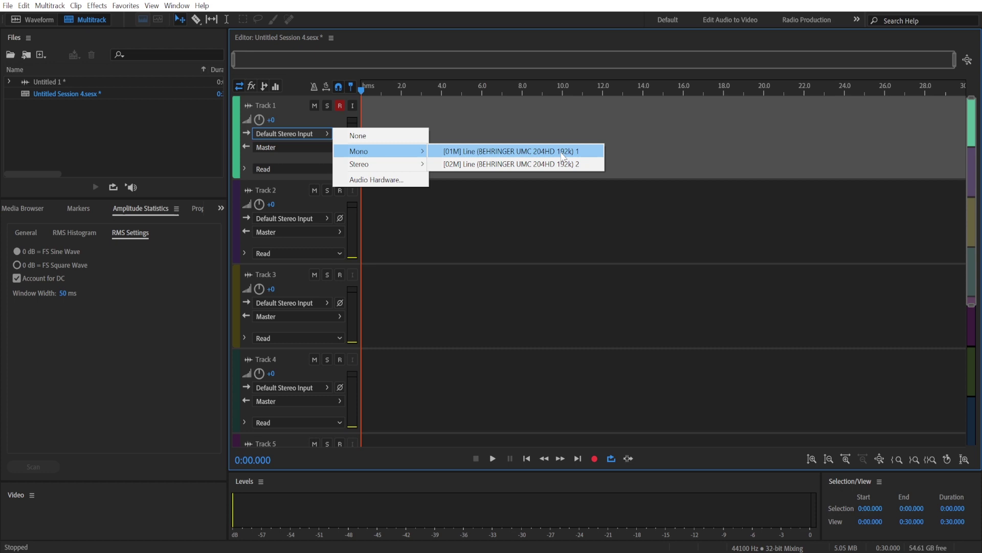
{"action": "left_click", "coordinate": [488, 154]}
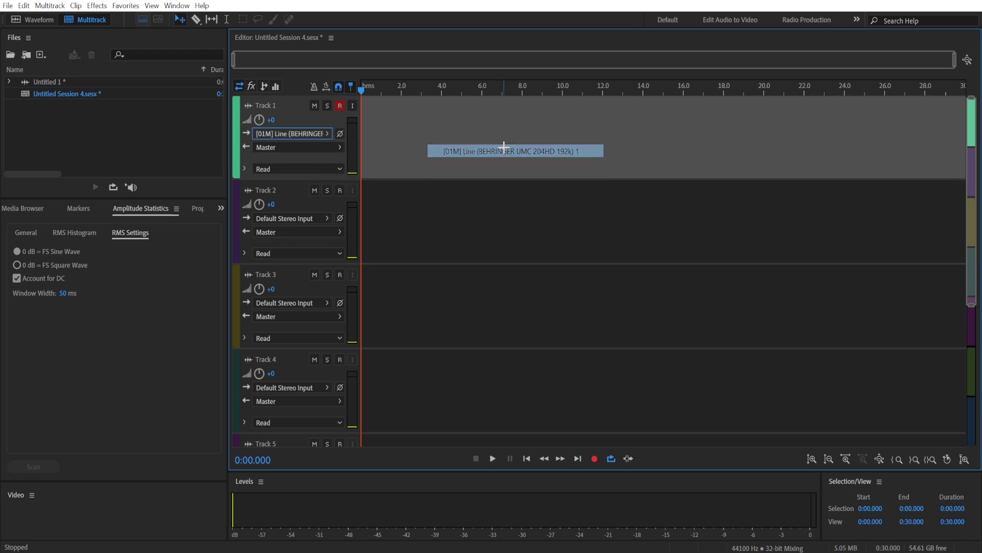
{"action": "left_click", "coordinate": [594, 459]}
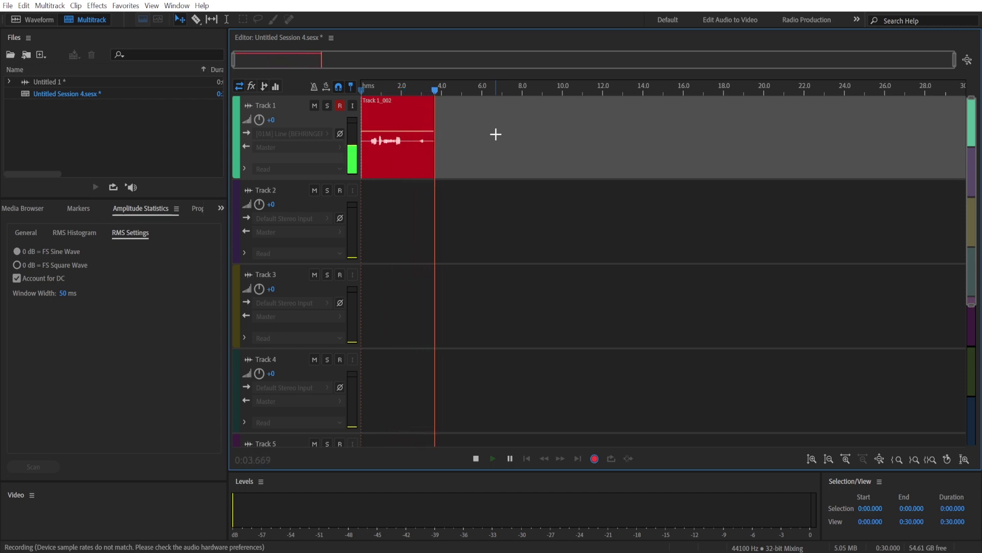
{"action": "left_click", "coordinate": [477, 458]}
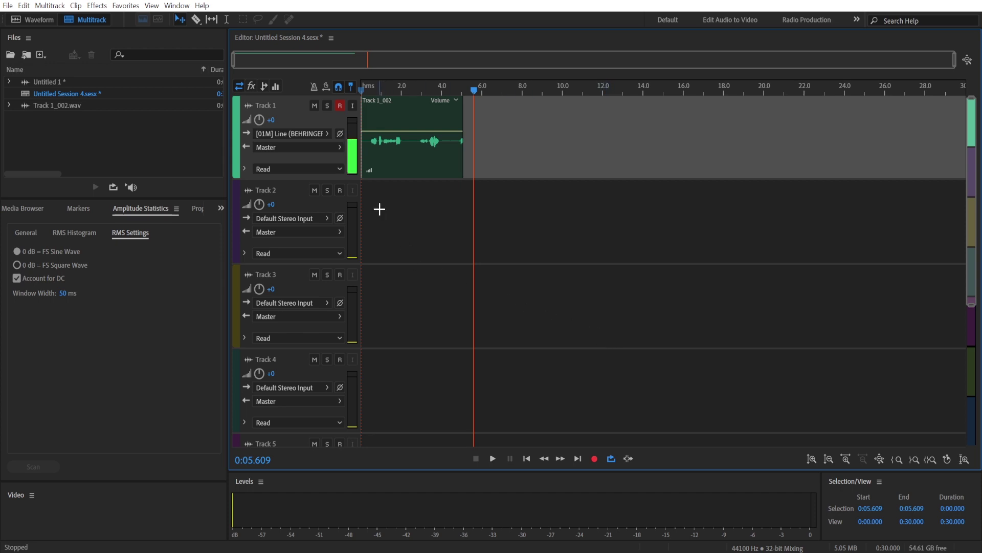
Set Track 2's input to mono [02M] BEHRINGER line 2, then record-arm Tracks 2 and 3.
{"action": "left_click", "coordinate": [288, 219]}
{"action": "mouse_move", "coordinate": [384, 236]}
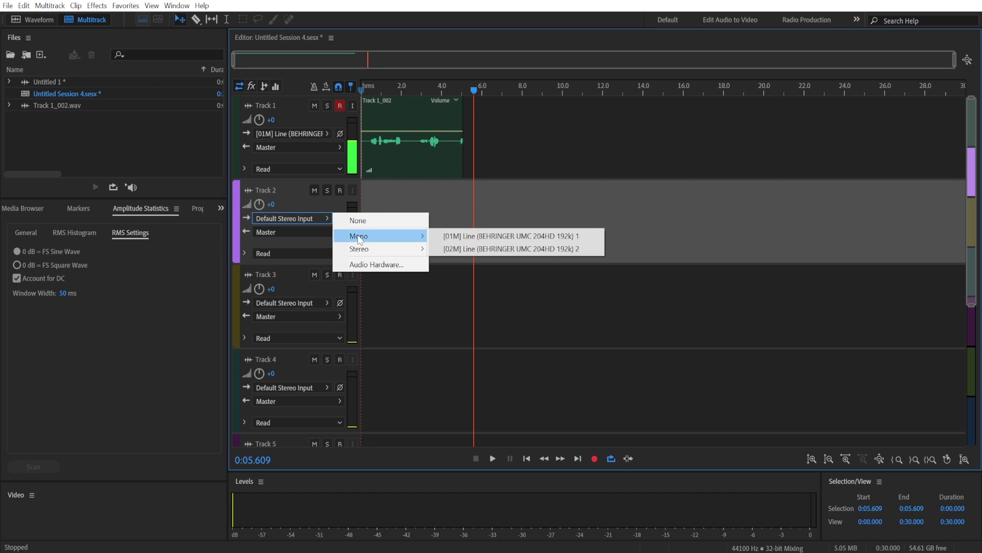
{"action": "left_click", "coordinate": [510, 250]}
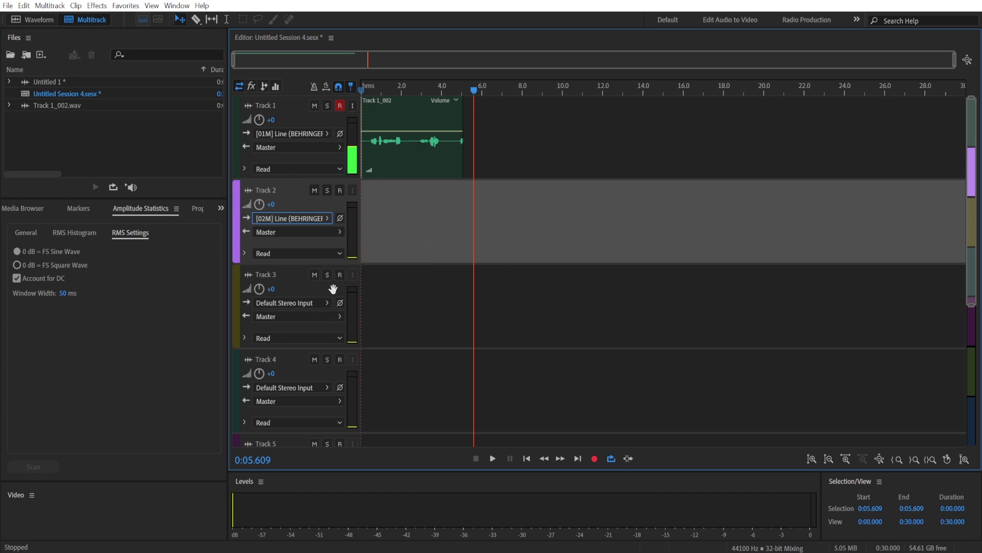
{"action": "left_click", "coordinate": [340, 191]}
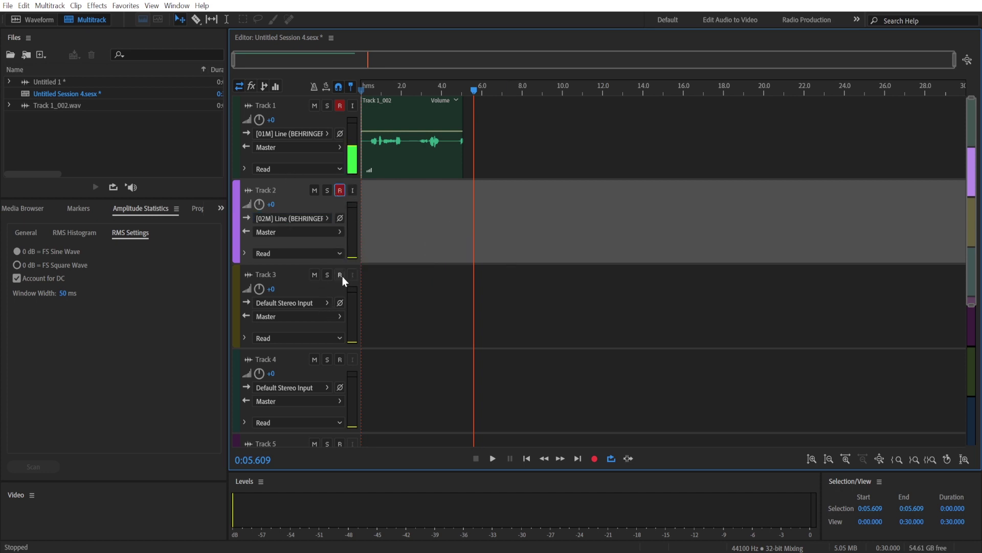
{"action": "left_click", "coordinate": [340, 275]}
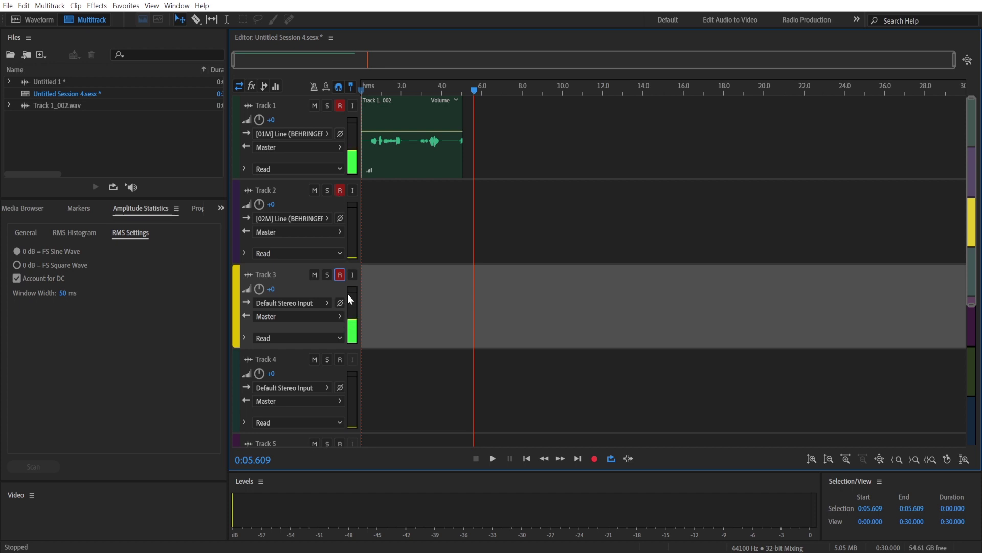